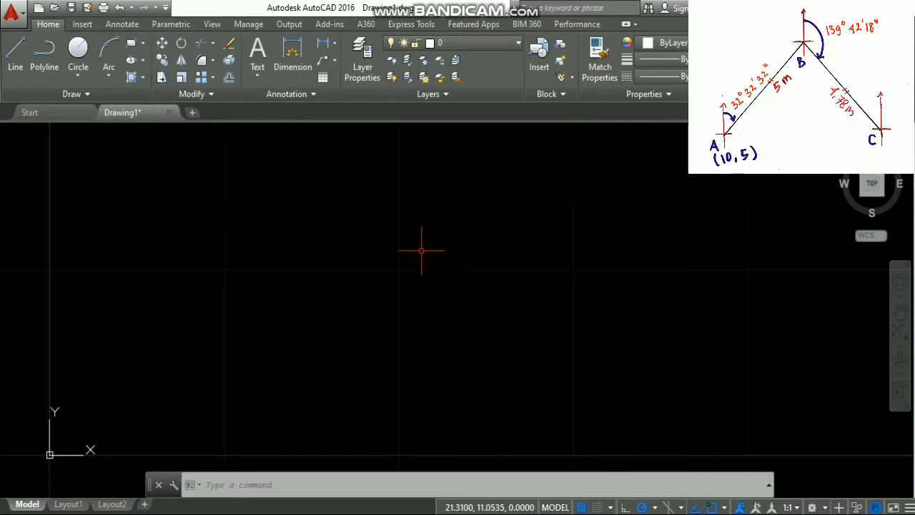
- Set the point display style to a circle with a cross through it, using DDPTYPE
{"action": "left_click", "coordinate": [375, 479]}
{"action": "type", "text": "DD"}
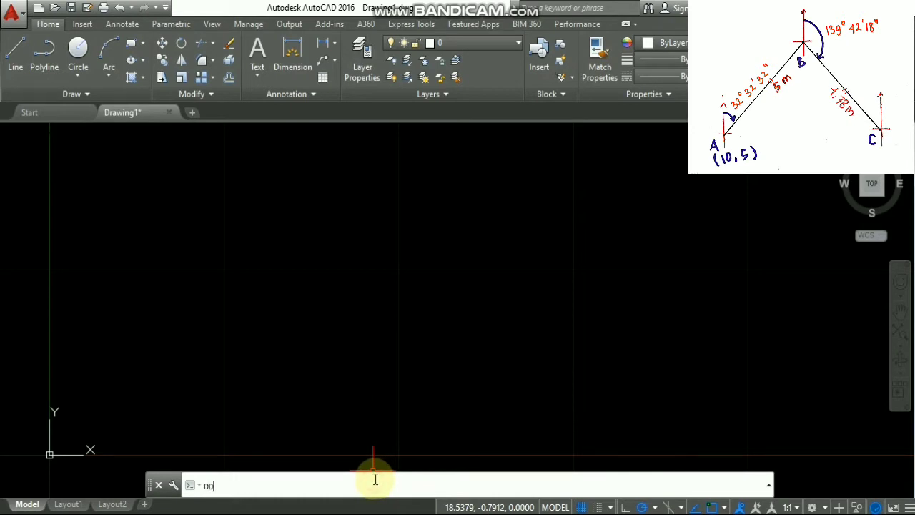
{"action": "type", "text": "PTYPE"}
{"action": "key", "text": "Return"}
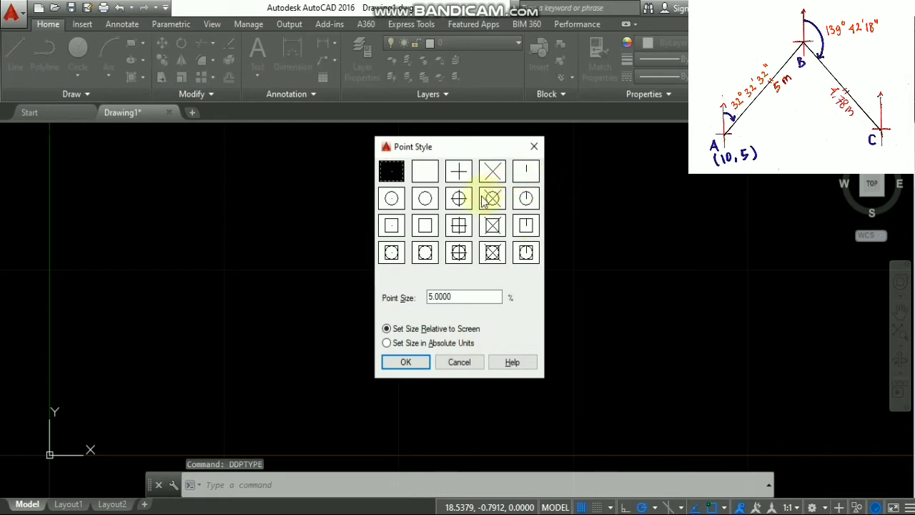
{"action": "left_click", "coordinate": [460, 198]}
{"action": "left_click", "coordinate": [405, 362]}
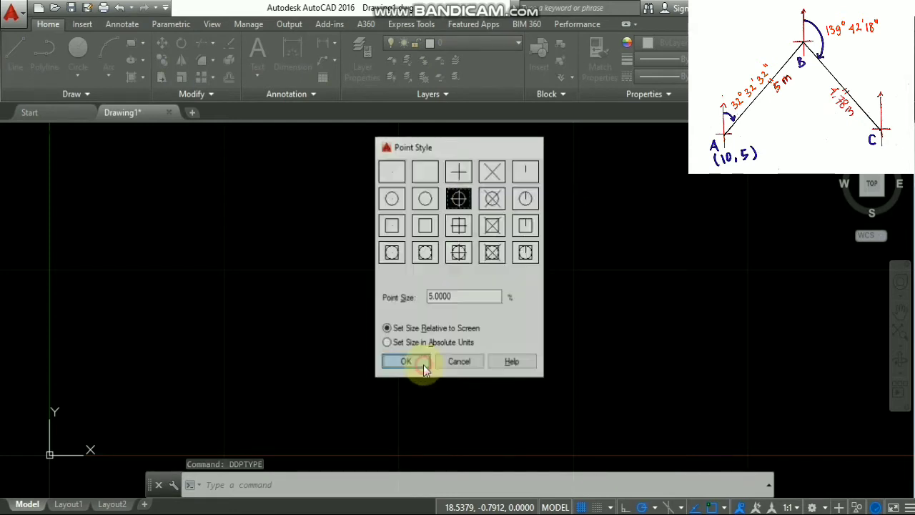
{"action": "left_click", "coordinate": [312, 480]}
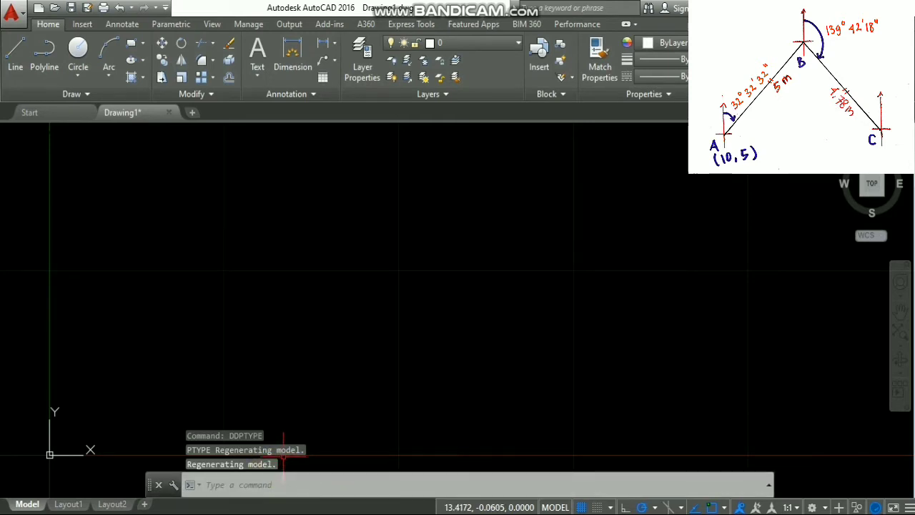
- Place point A's marker at coordinates 10,5
{"action": "type", "text": "POINT"}
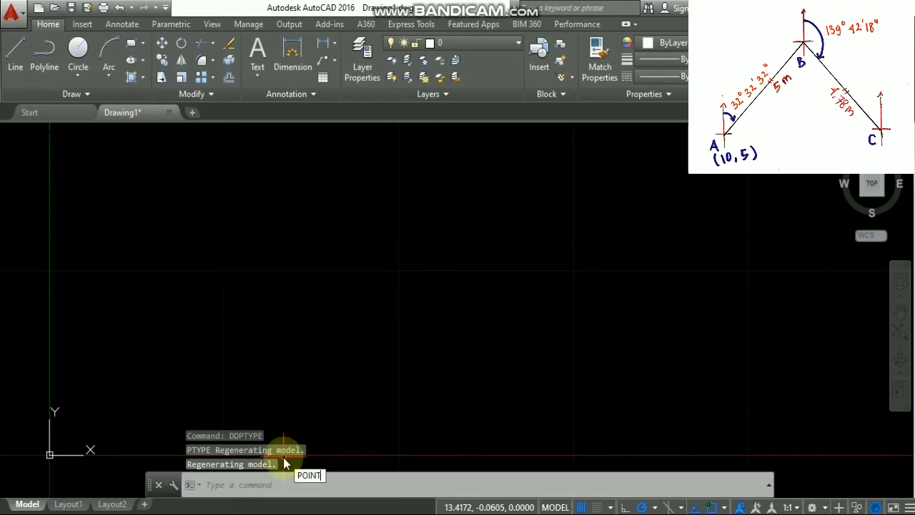
{"action": "key", "text": "Return"}
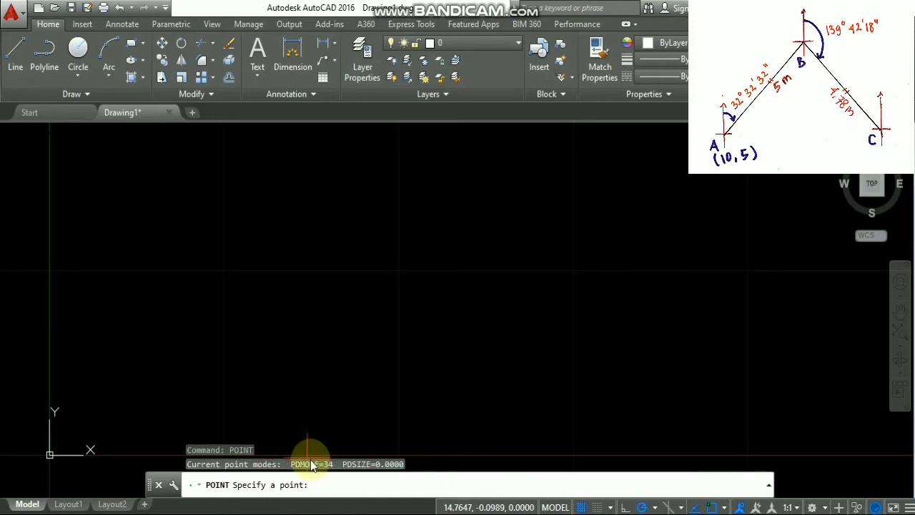
{"action": "type", "text": "10,5"}
{"action": "key", "text": "Return"}
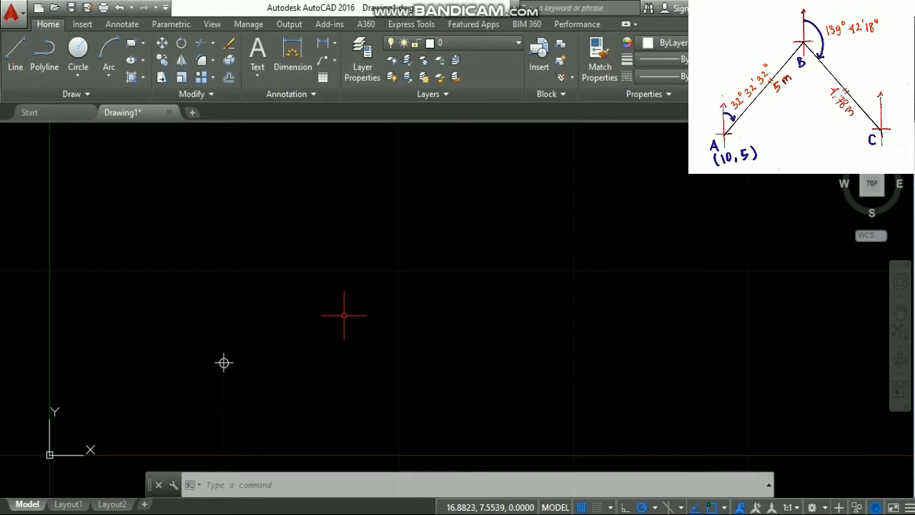
{"action": "left_click", "coordinate": [267, 480]}
- Set length units to Decimal with 0.00 precision
{"action": "type", "text": "units"}
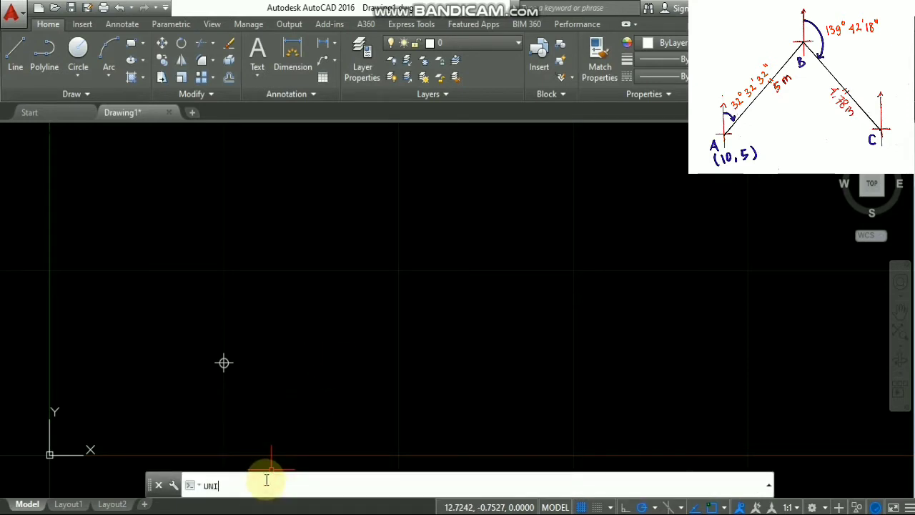
{"action": "key", "text": "Return"}
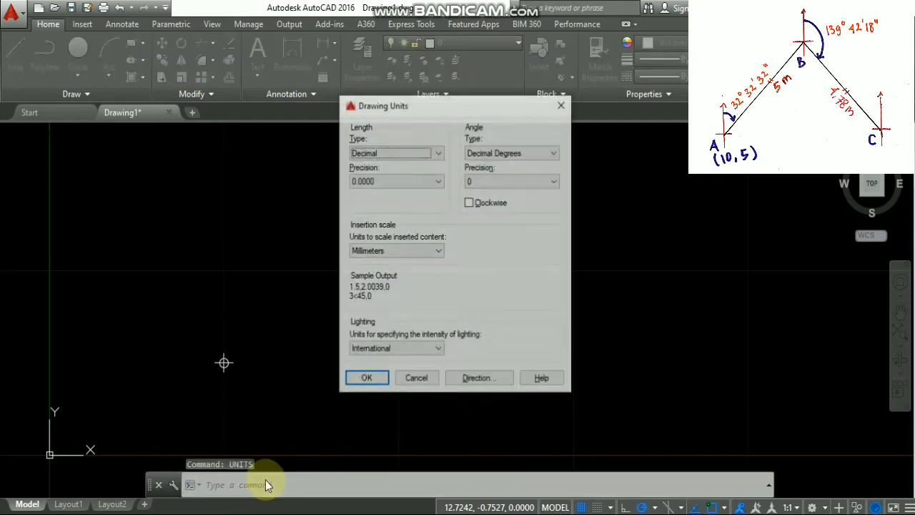
{"action": "left_click", "coordinate": [377, 149]}
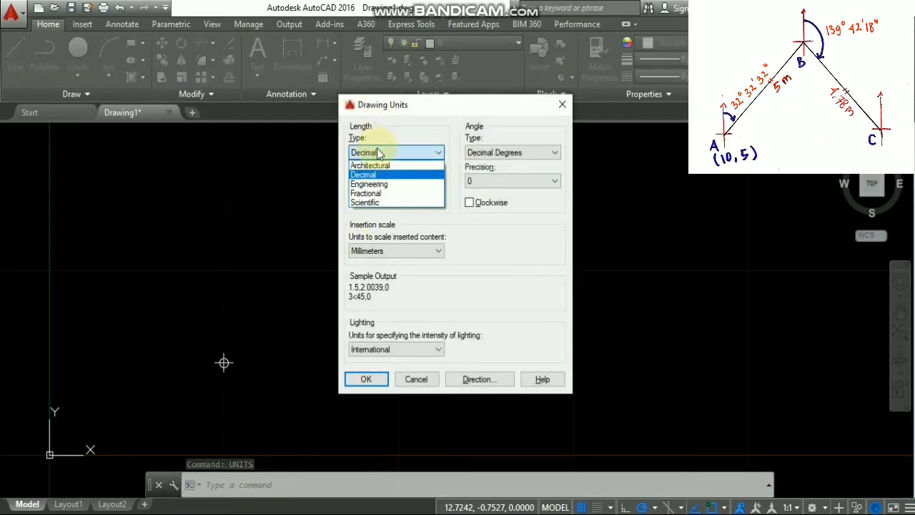
{"action": "left_click", "coordinate": [378, 175]}
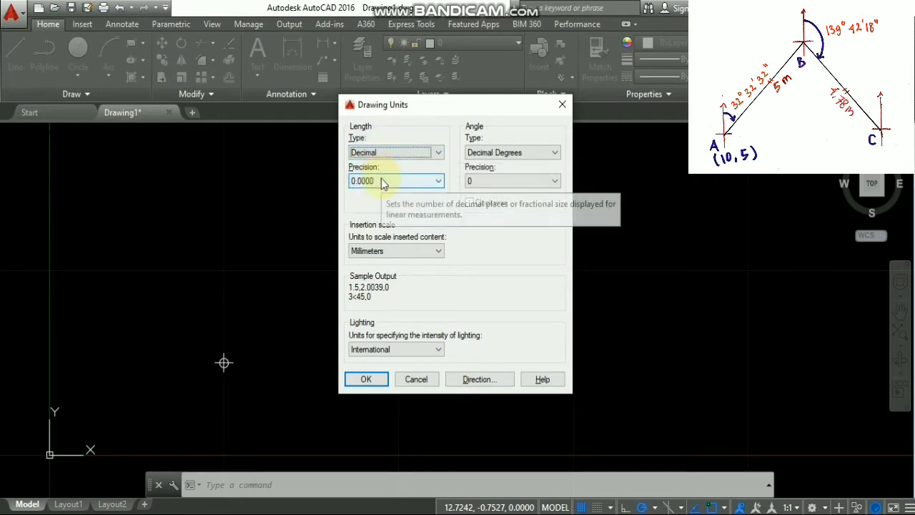
{"action": "left_click", "coordinate": [381, 181]}
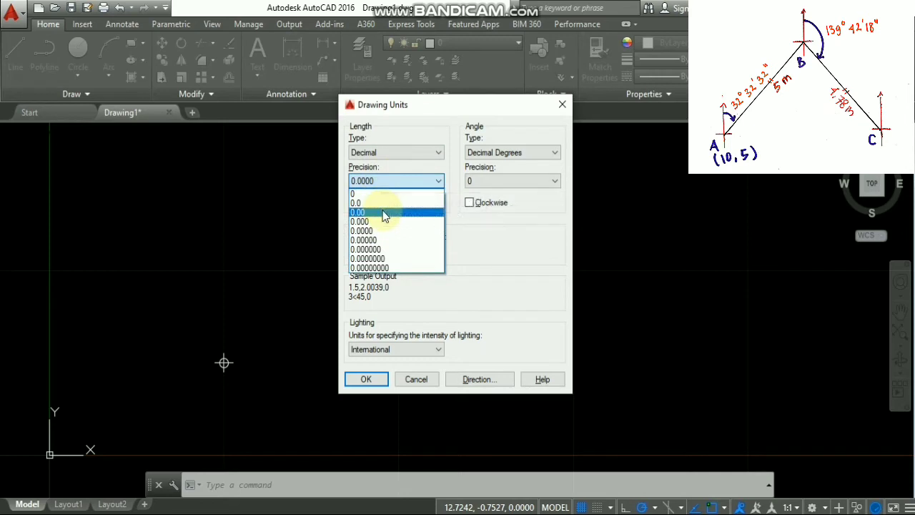
{"action": "left_click", "coordinate": [383, 213]}
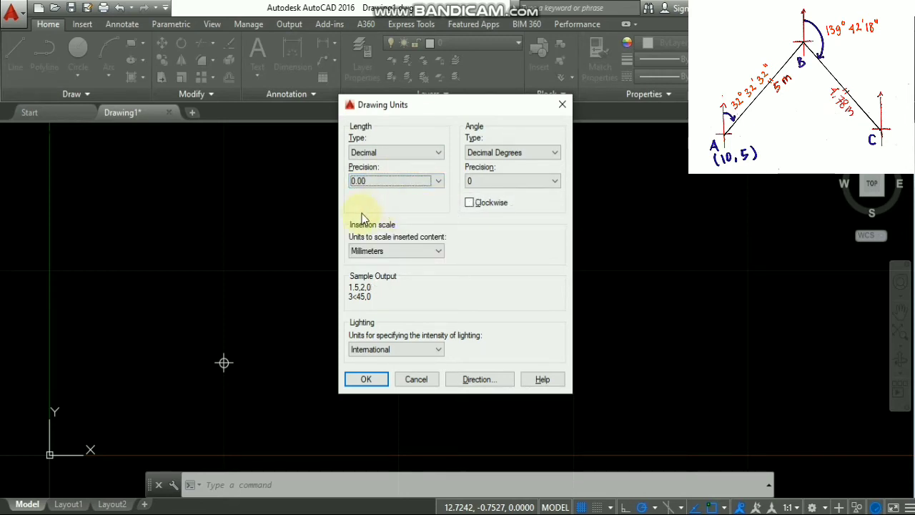
- Set angles to Deg/Min/Sec with 0d00'00" precision, measured clockwise
{"action": "left_click", "coordinate": [519, 152]}
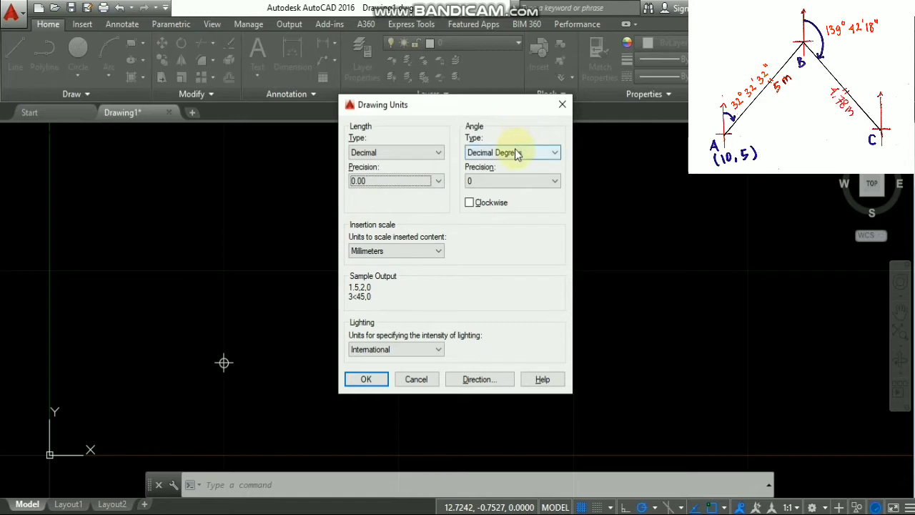
{"action": "left_click", "coordinate": [516, 174]}
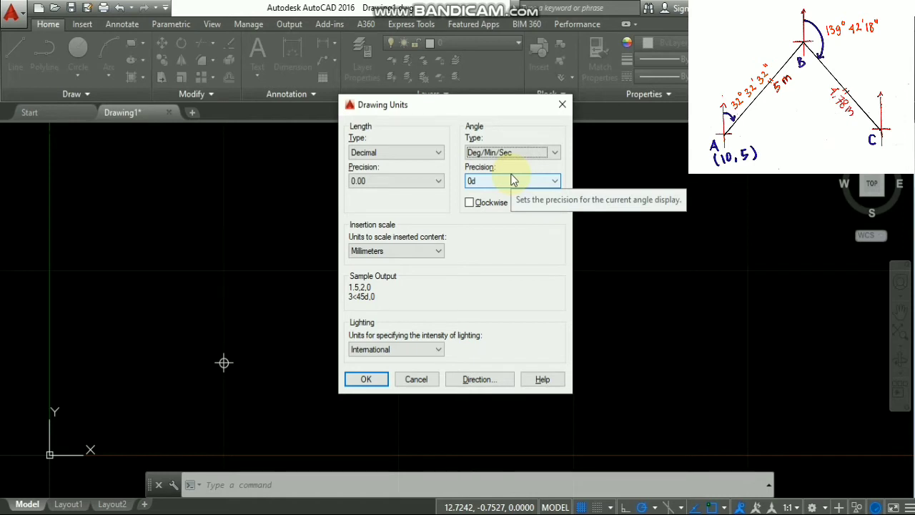
{"action": "left_click", "coordinate": [511, 180]}
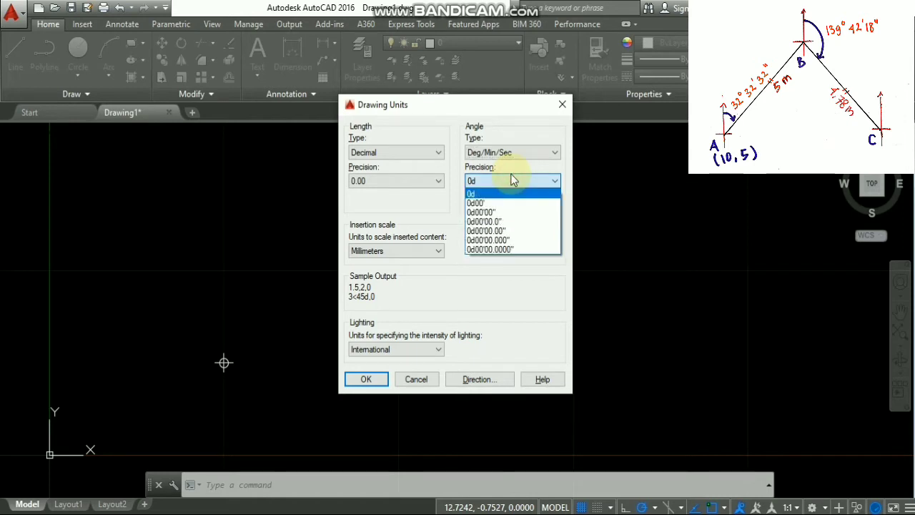
{"action": "left_click", "coordinate": [497, 213]}
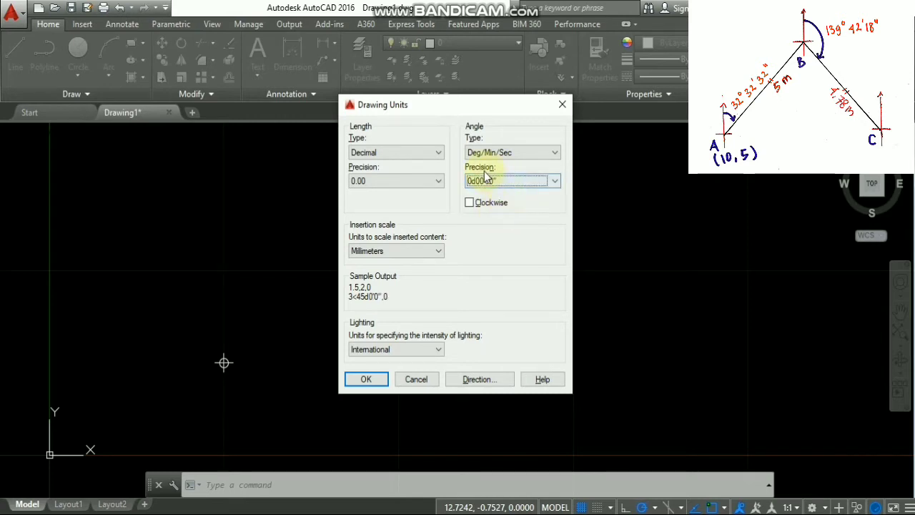
{"action": "left_click", "coordinate": [476, 204]}
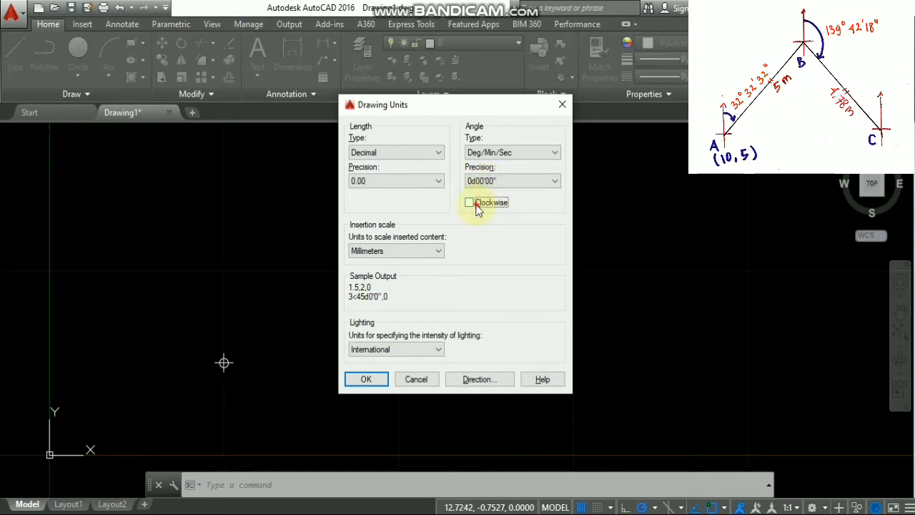
- Set insertion units to Meters and North as the base angle direction
{"action": "left_click", "coordinate": [386, 248]}
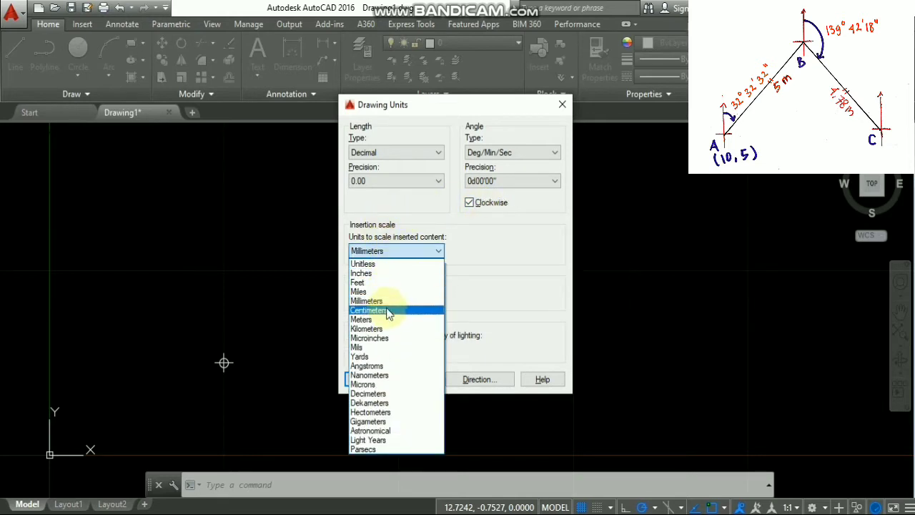
{"action": "left_click", "coordinate": [389, 318]}
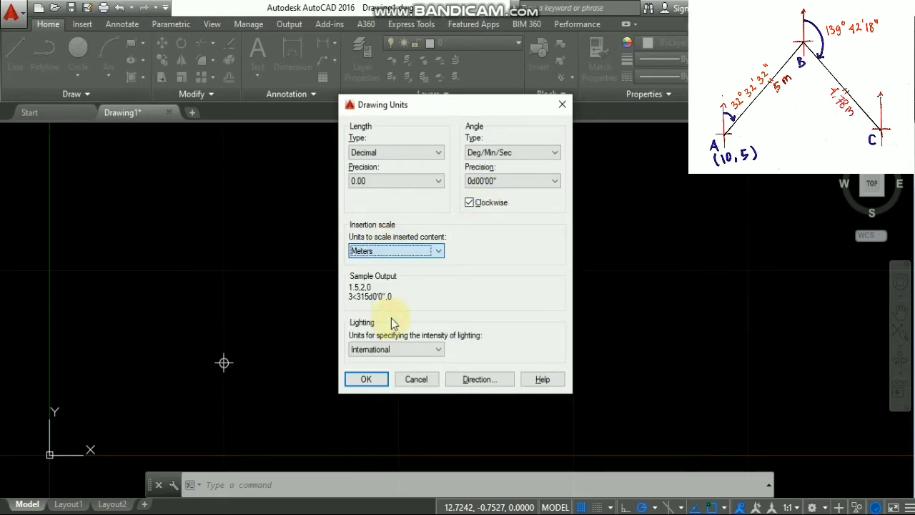
{"action": "left_click", "coordinate": [476, 378]}
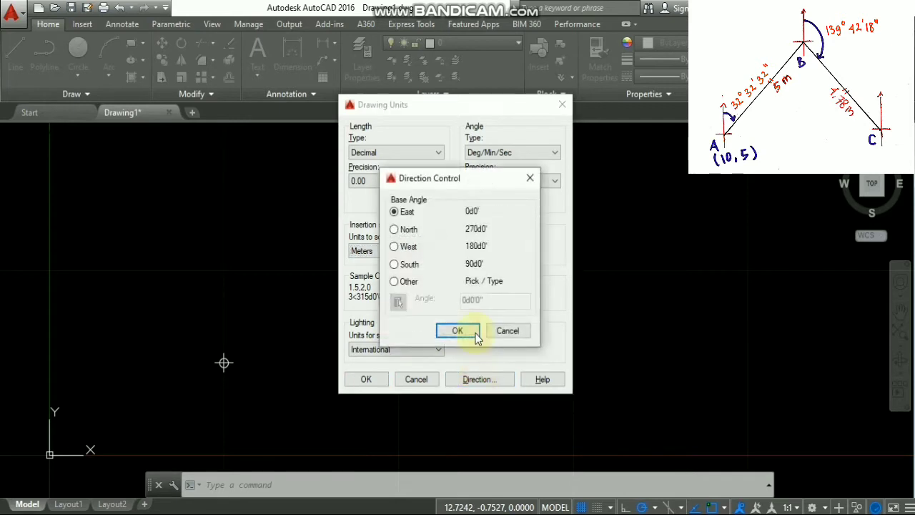
{"action": "left_click", "coordinate": [412, 231]}
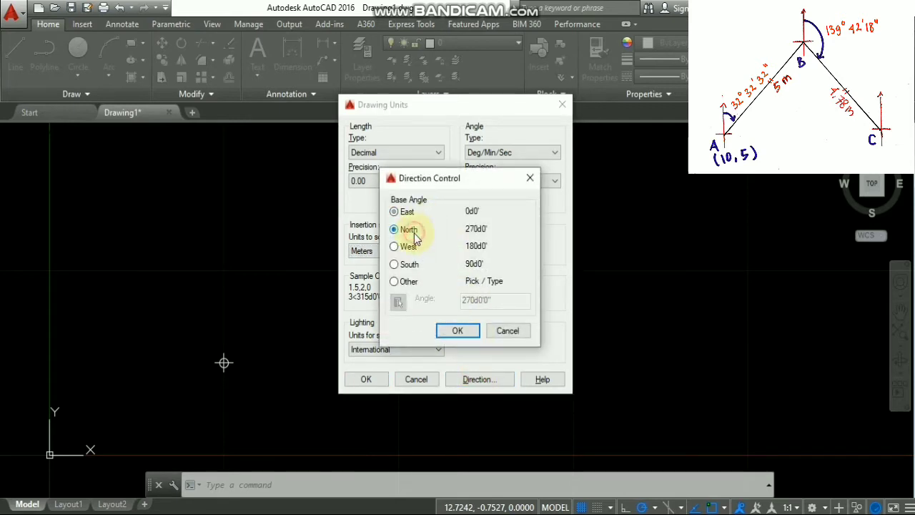
{"action": "left_click", "coordinate": [458, 331]}
{"action": "left_click", "coordinate": [367, 379]}
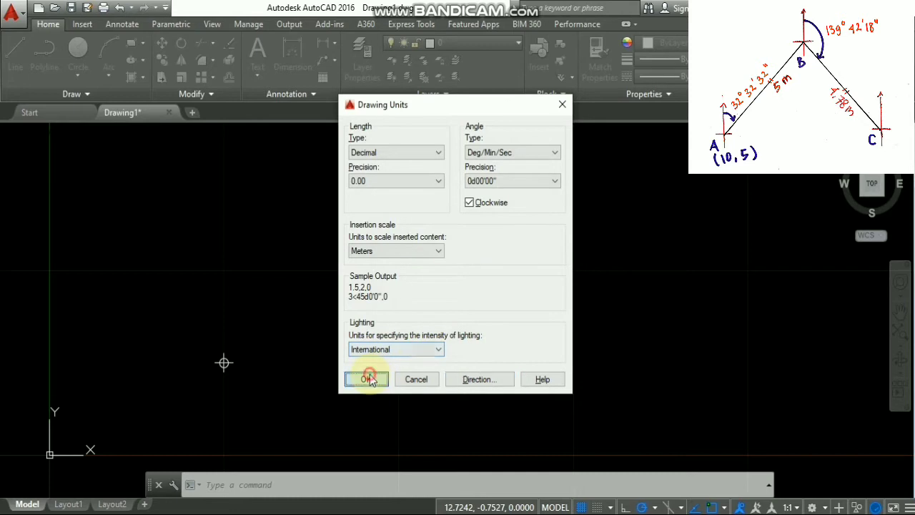
{"action": "left_click", "coordinate": [326, 484]}
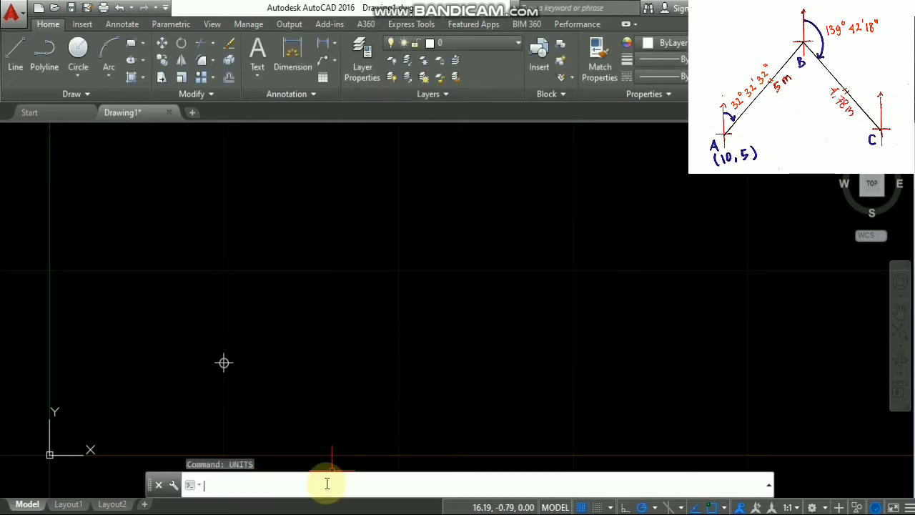
- Start a polyline at point A and draw the 5 m leg at 32°32'32" to B
{"action": "type", "text": "PLINE"}
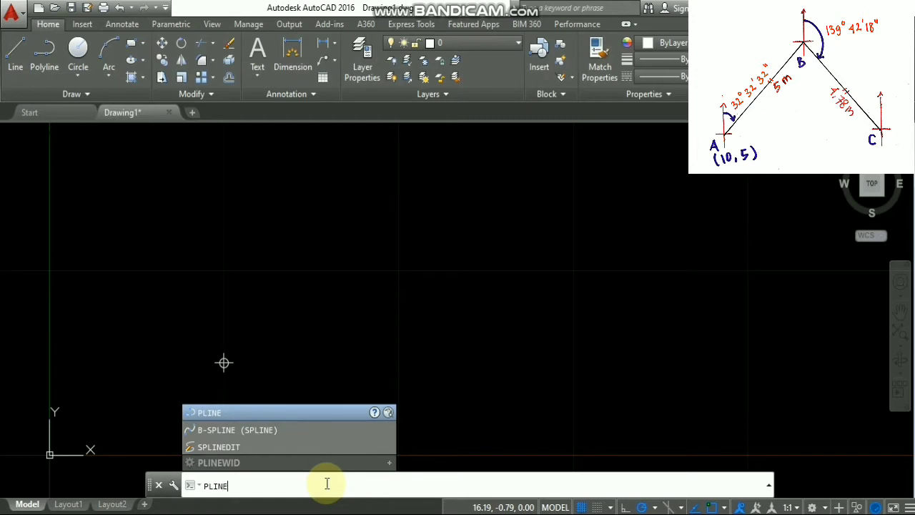
{"action": "key", "text": "Return"}
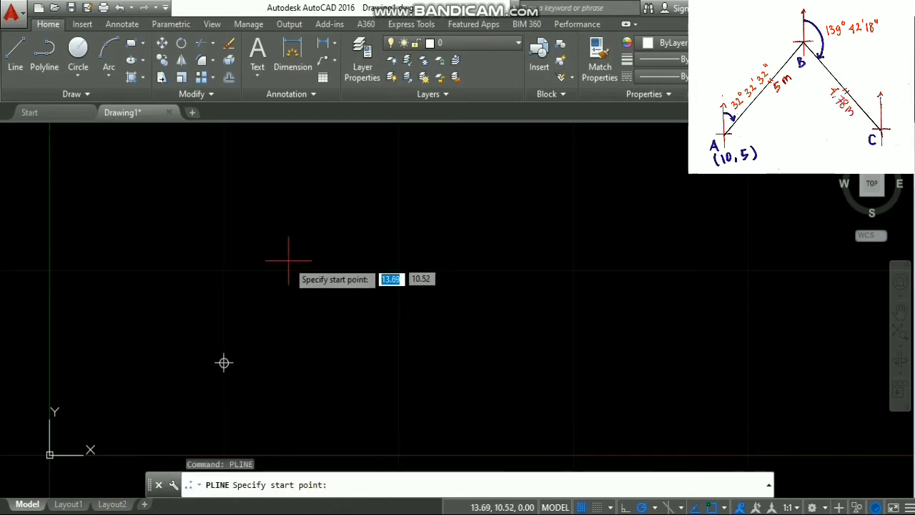
{"action": "left_click", "coordinate": [224, 362]}
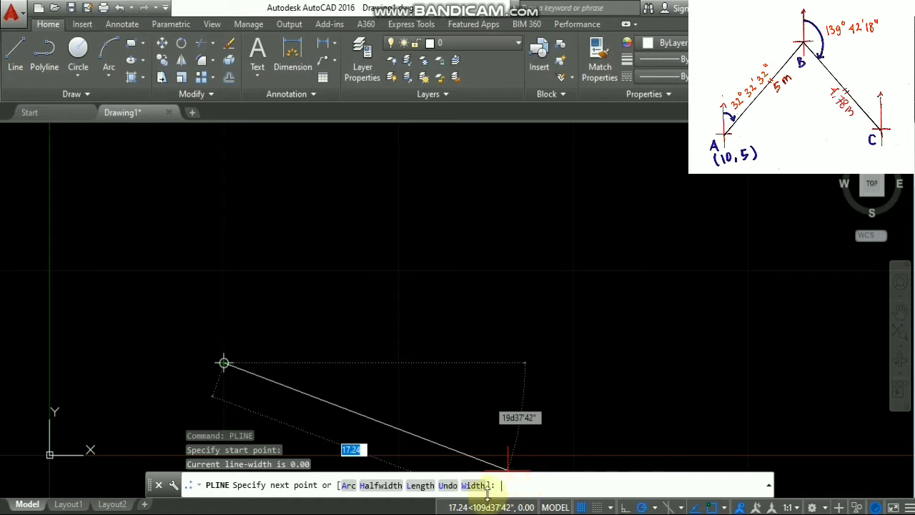
{"action": "type", "text": "@5<"}
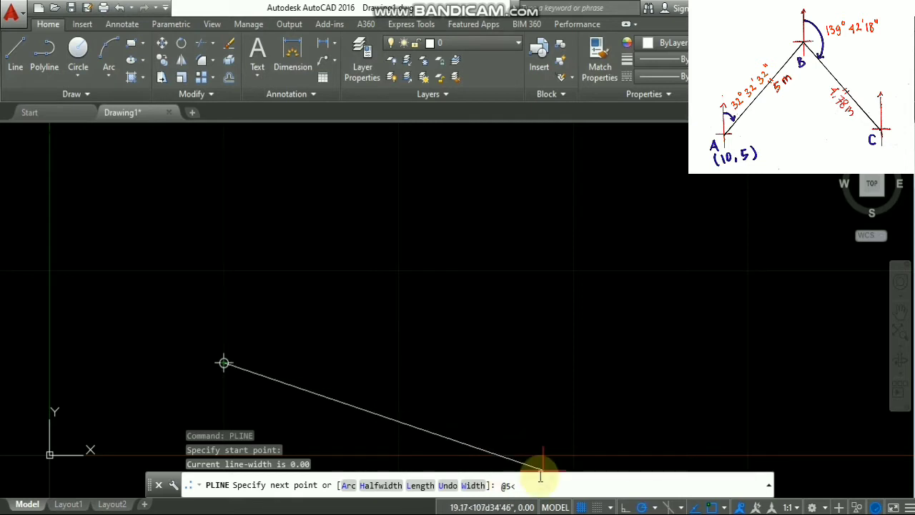
{"action": "type", "text": "32D32'32\""}
{"action": "key", "text": "Return"}
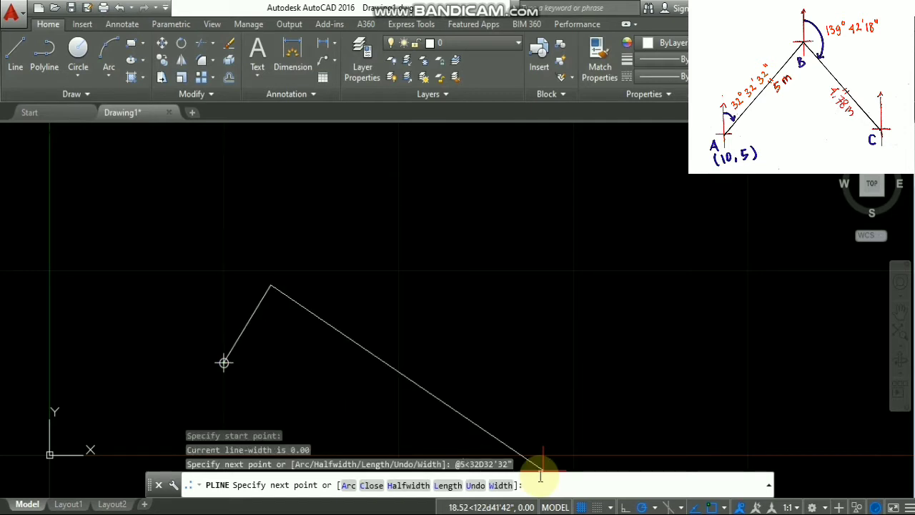
- Add the 4.78 m leg from B to C at 139°42'18"
{"action": "type", "text": "@4.78<139D42"}
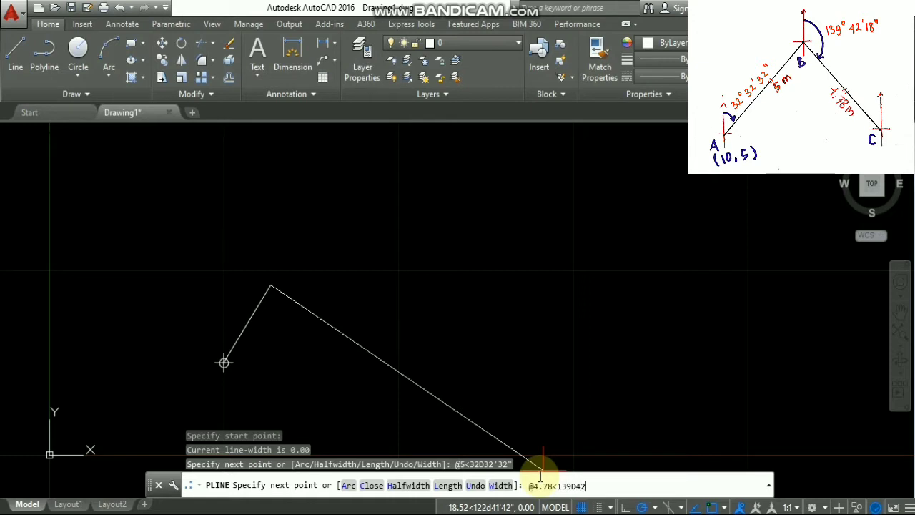
{"action": "type", "text": "'18"}
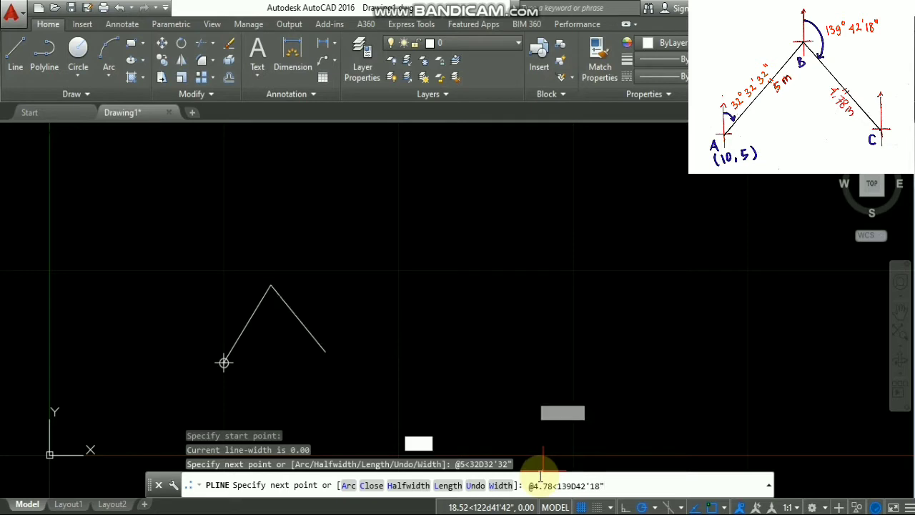
{"action": "key", "text": "Return"}
{"action": "key", "text": "Return"}
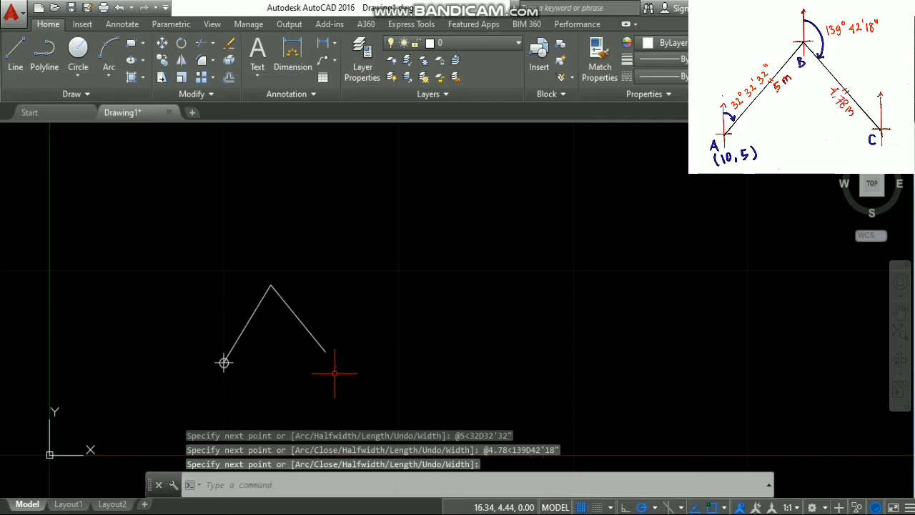
{"action": "left_click", "coordinate": [397, 484]}
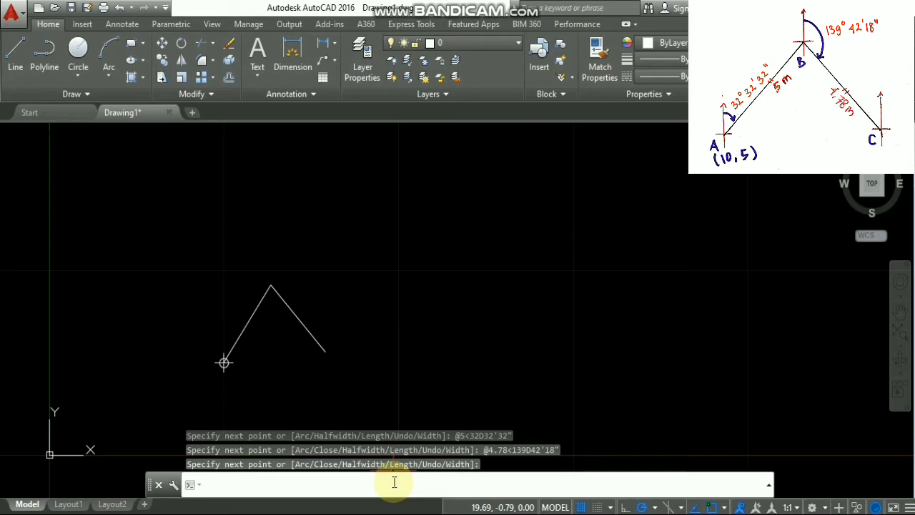
- Enable the Endpoint object snap alongside Node in Drafting Settings
{"action": "type", "text": "OSNAP"}
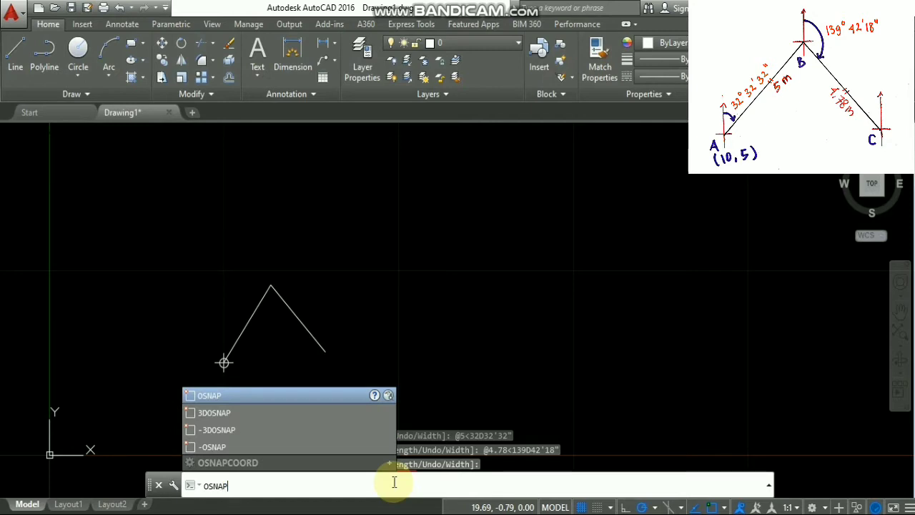
{"action": "key", "text": "Return"}
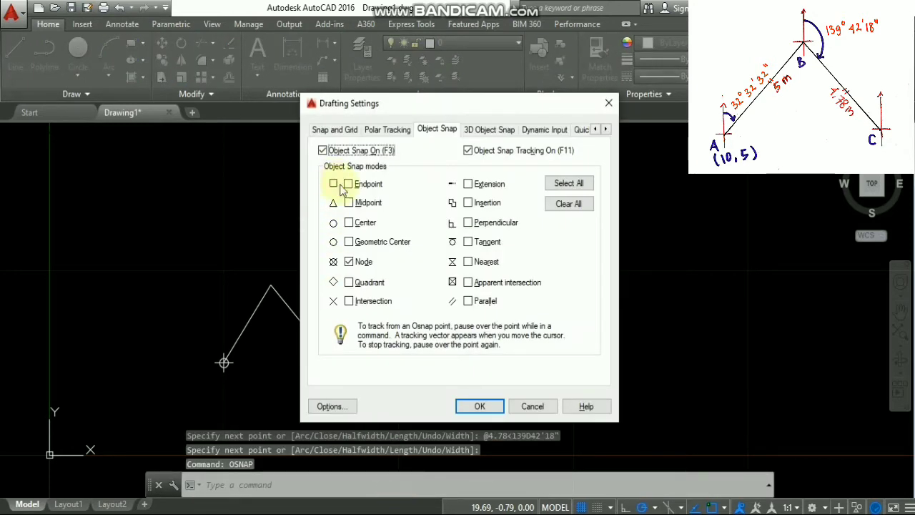
{"action": "left_click", "coordinate": [351, 185]}
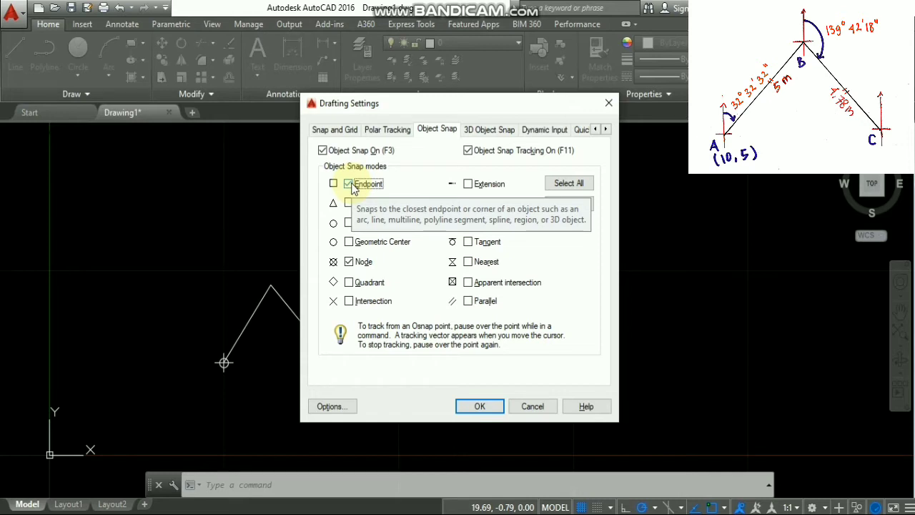
{"action": "left_click", "coordinate": [472, 408]}
{"action": "left_click", "coordinate": [279, 479]}
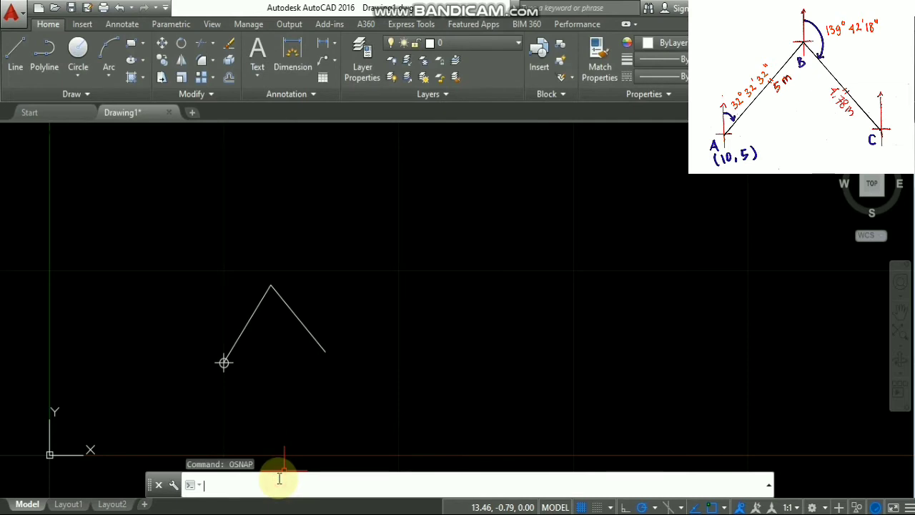
- Place point markers at B on the apex vertex and C at the lower-right endpoint
{"action": "type", "text": "POINR"}
{"action": "key", "text": "BackSpace"}
{"action": "type", "text": "T"}
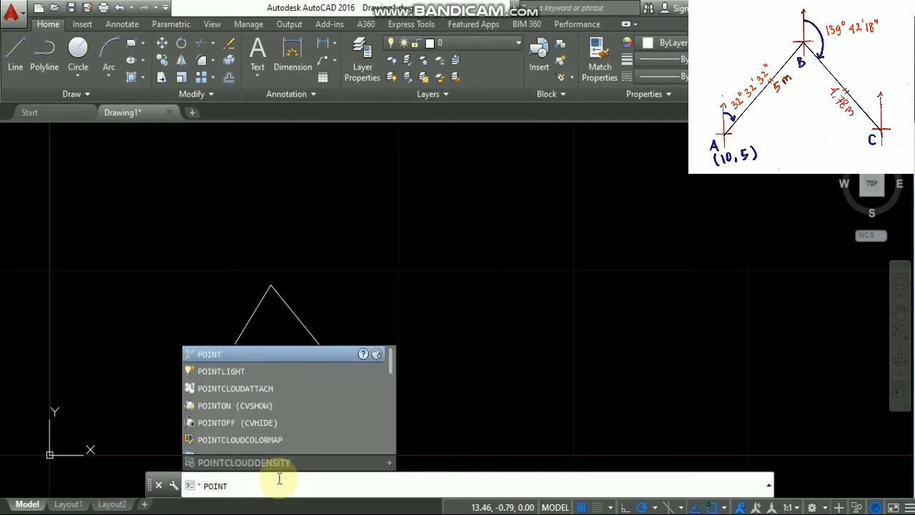
{"action": "key", "text": "Return"}
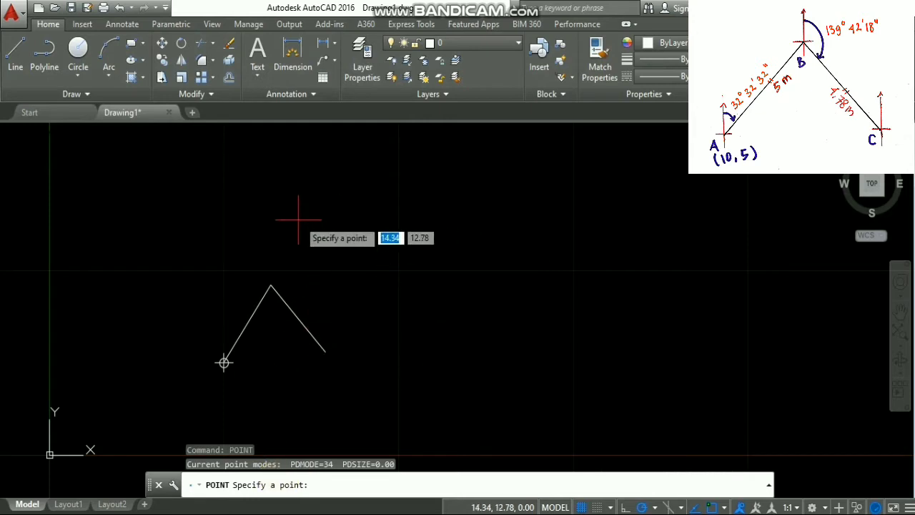
{"action": "left_click", "coordinate": [271, 285]}
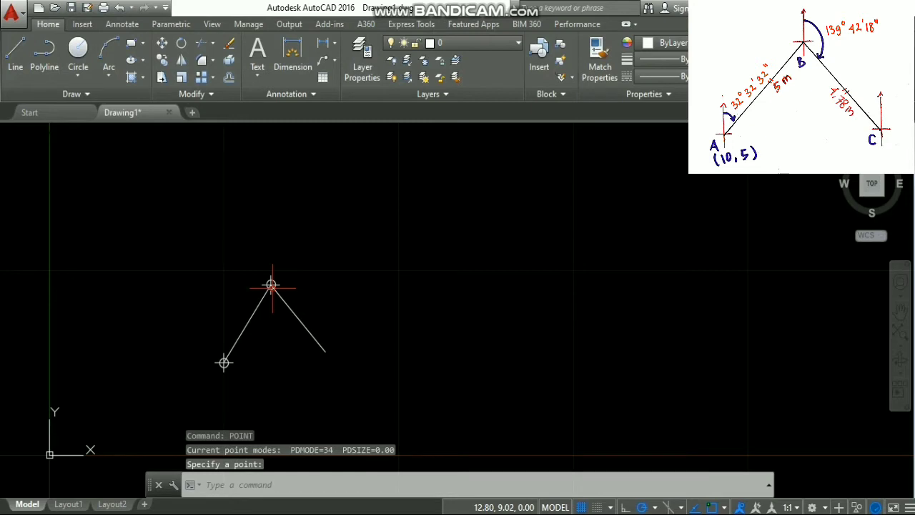
{"action": "key", "text": "Return"}
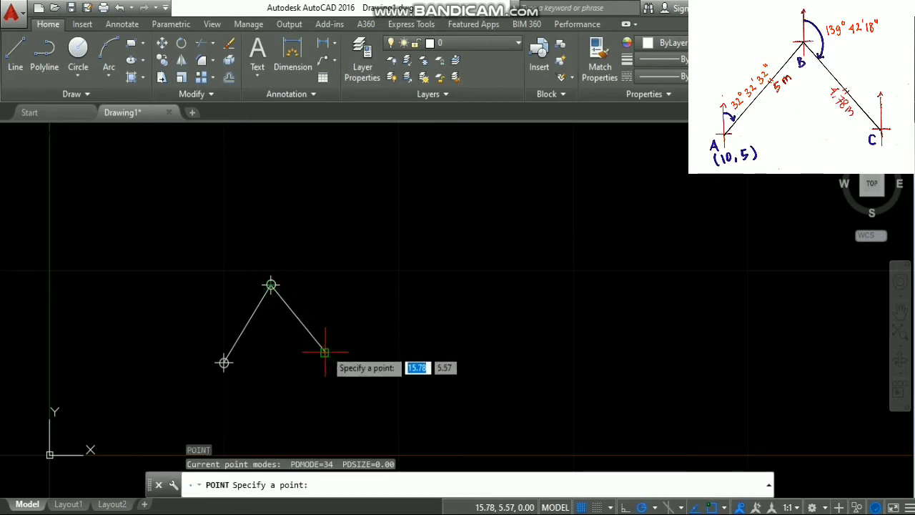
{"action": "left_click", "coordinate": [325, 352]}
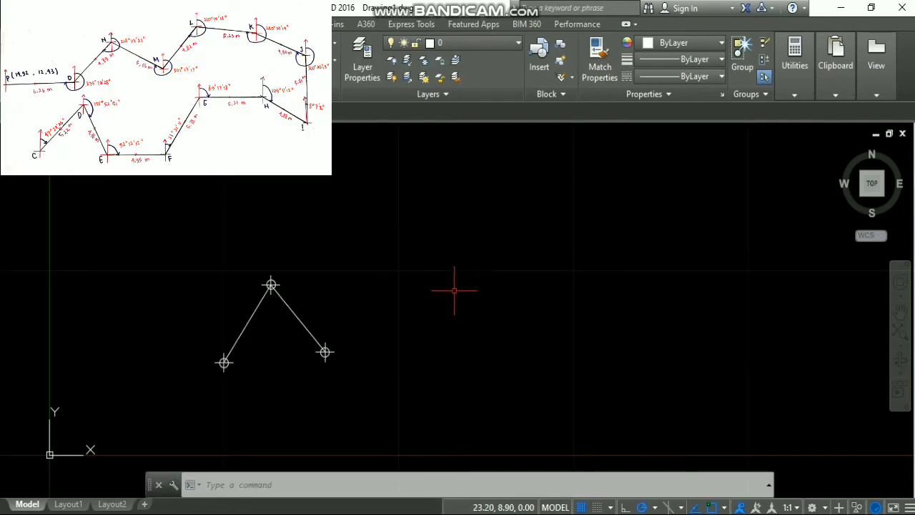
- Start a polyline at C with legs 5.22 m at 47°23'26" and 4.76 m at 155°52'51"
{"action": "left_click", "coordinate": [313, 489]}
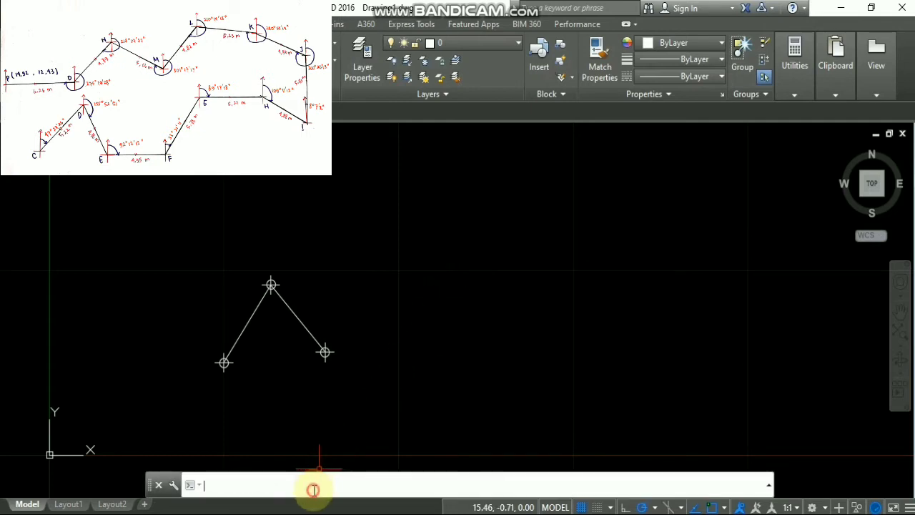
{"action": "type", "text": "PLINE Specify start point:"}
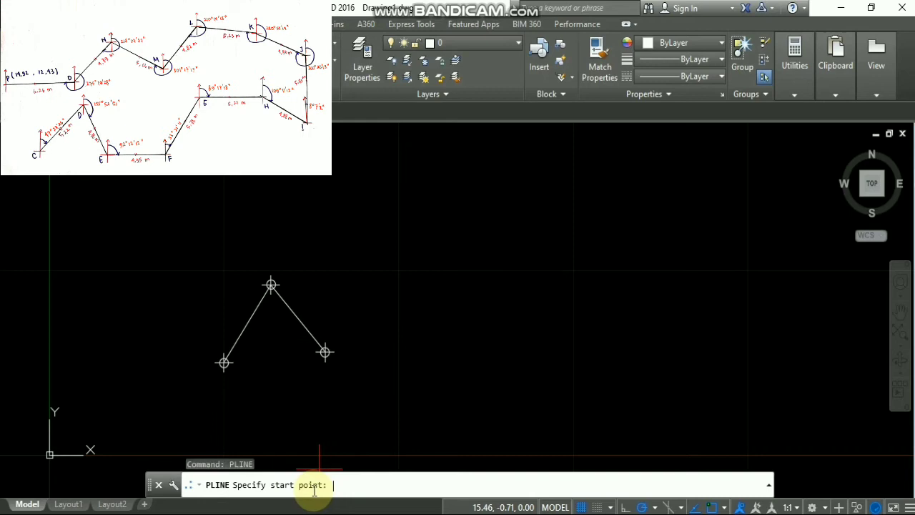
{"action": "key", "text": "Return"}
{"action": "left_click", "coordinate": [325, 351]}
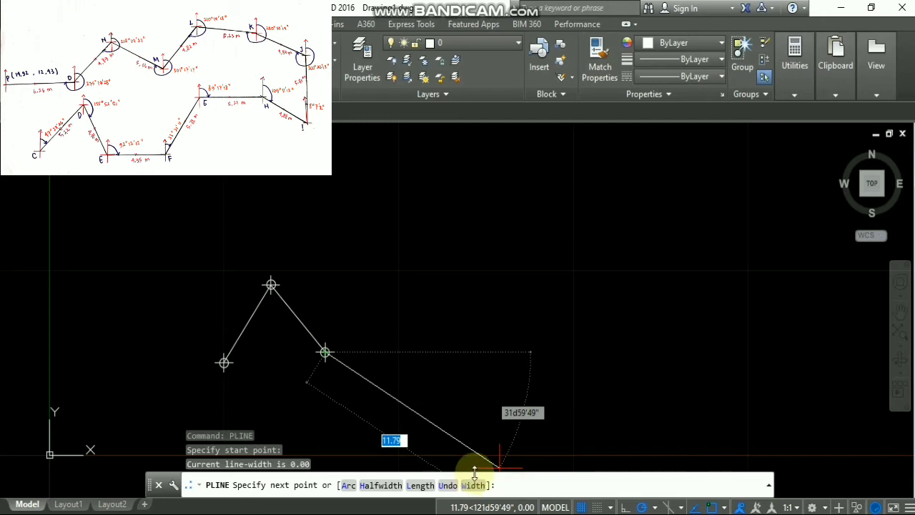
{"action": "type", "text": "@"}
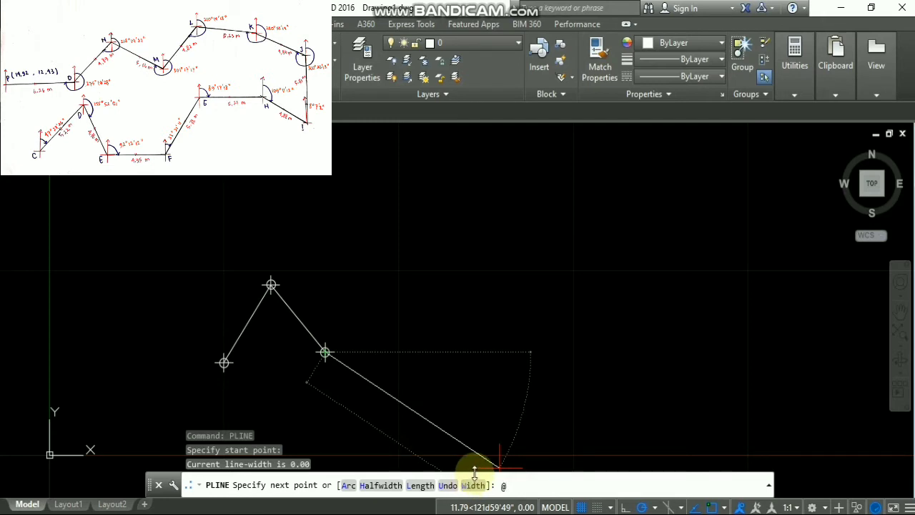
{"action": "type", "text": "5.22<47D23'26\""}
{"action": "key", "text": "Return"}
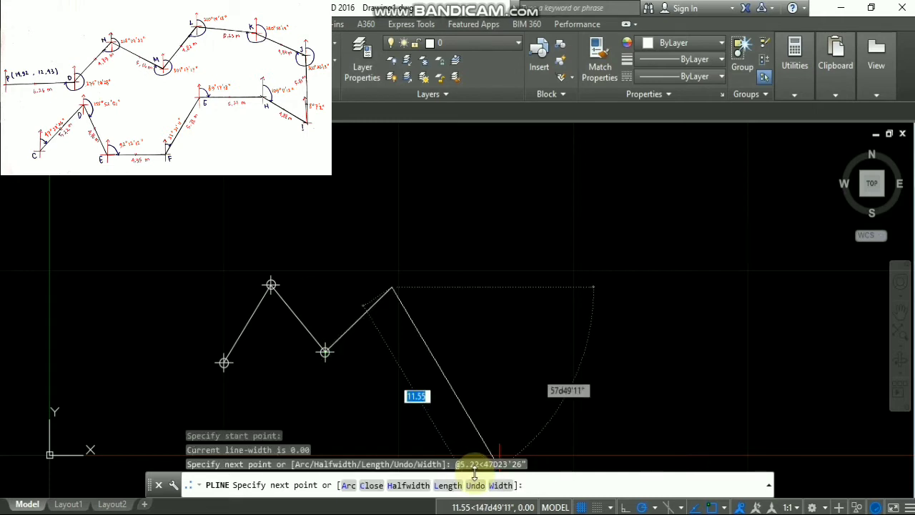
{"action": "type", "text": "@"}
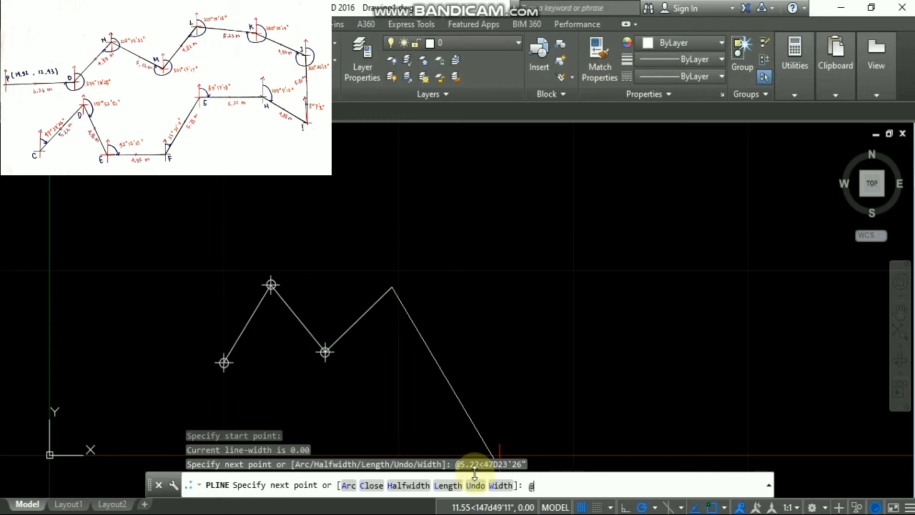
{"action": "type", "text": "4.76<155D52'51\""}
{"action": "key", "text": "Return"}
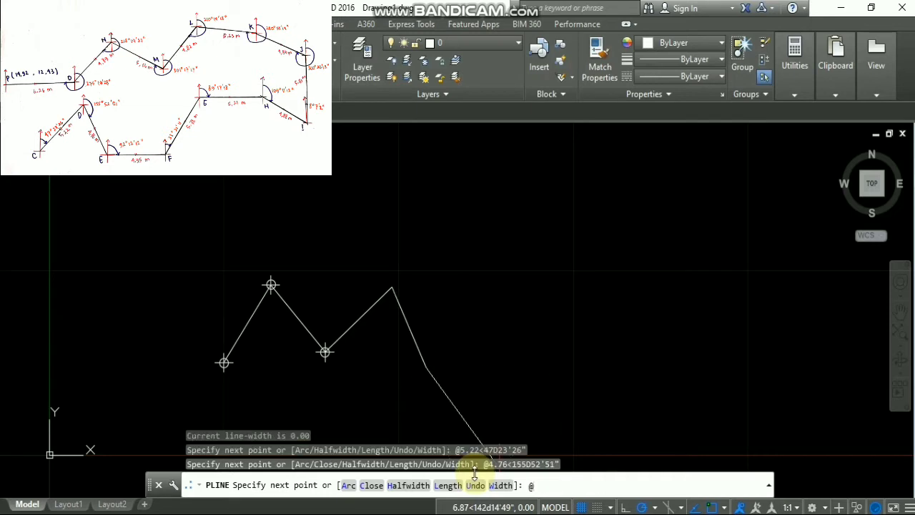
- Add legs 4.95 m at 92°12'12", 5.78 m at 33°21'11", 5.21 m at 89°17'18"
{"action": "type", "text": "@4.95<92D12'12\""}
{"action": "key", "text": "Return"}
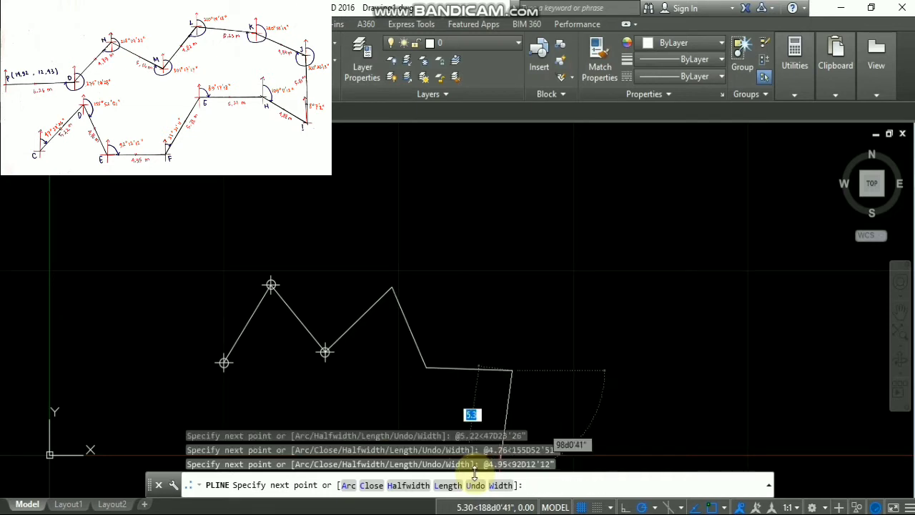
{"action": "type", "text": "@5.78<33D21'11\""}
{"action": "key", "text": "Return"}
{"action": "type", "text": "@5"}
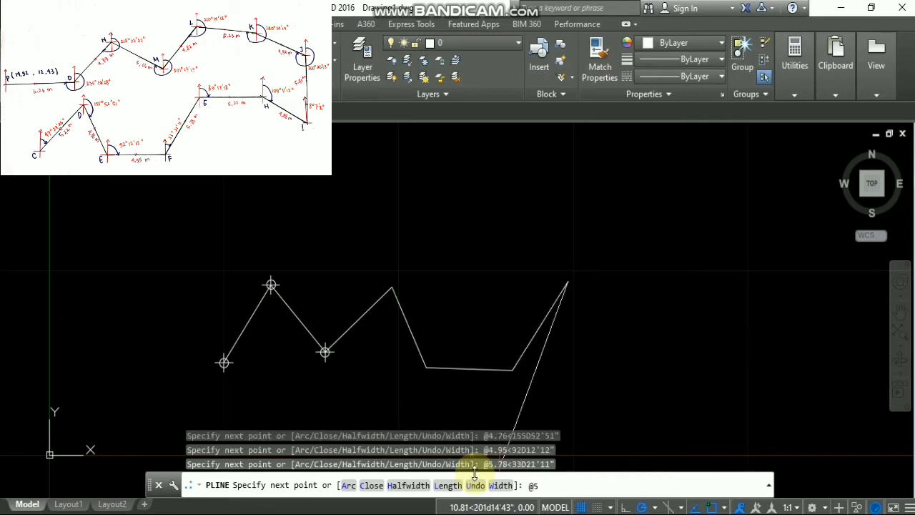
{"action": "type", "text": ".21<89D17'18\""}
{"action": "key", "text": "Return"}
- Add legs 4.88 m at 109°11'12", 5.81 m at 8°7'2", 4.96 m at 300°26'13"
{"action": "type", "text": "@4.88<10"}
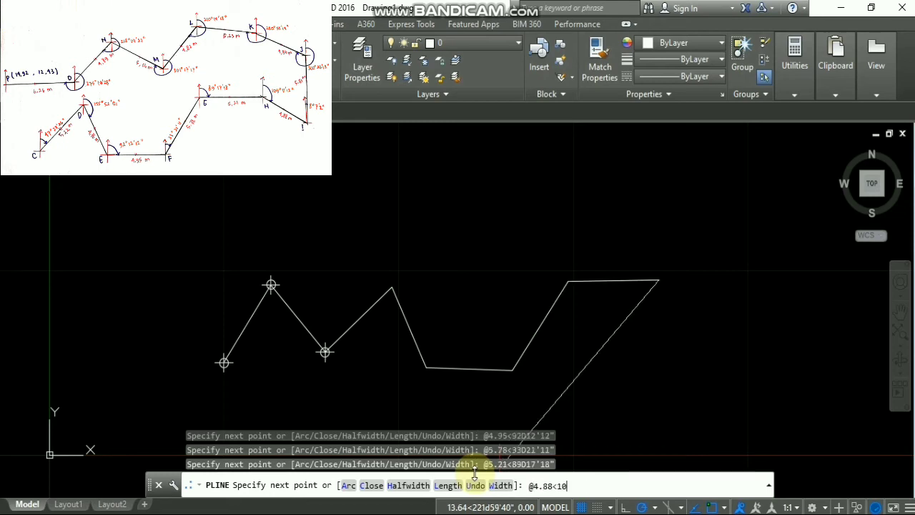
{"action": "type", "text": "9D11'12\""}
{"action": "key", "text": "Return"}
{"action": "type", "text": "@5.81<8D7'2\""}
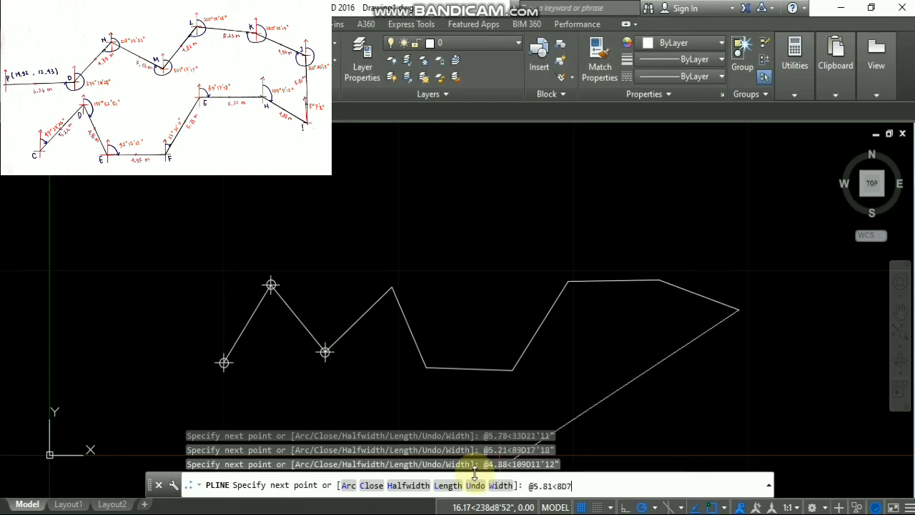
{"action": "key", "text": "Return"}
{"action": "type", "text": "@4.96<300D"}
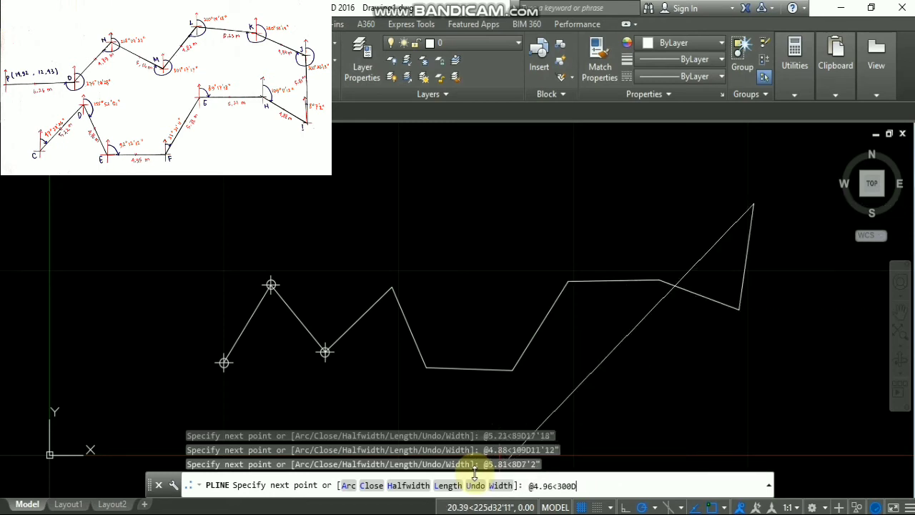
{"action": "type", "text": "26'13\""}
{"action": "key", "text": "Return"}
{"action": "type", "text": "@5.23<280D"}
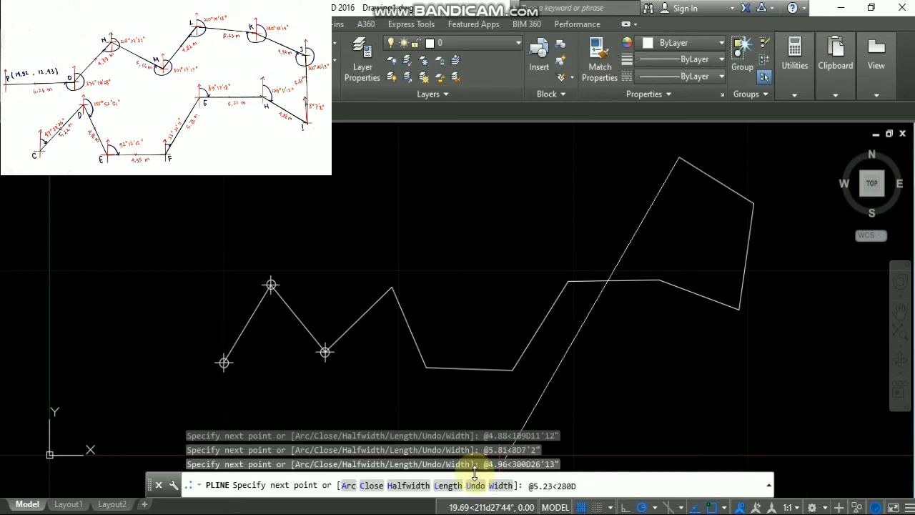